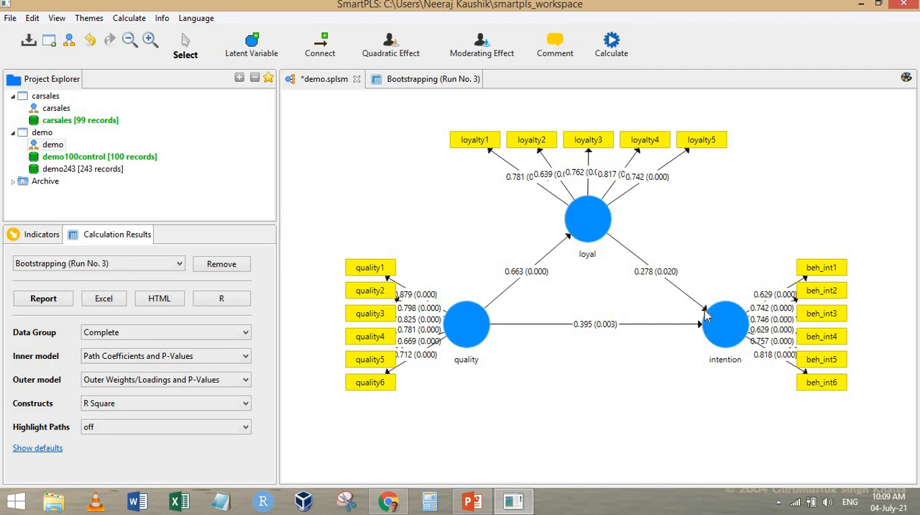
# - View the Path Coefficients in the Bootstrapping (Run No. 3) report, widening the first column to read the full path names
pyautogui.click(402, 79)
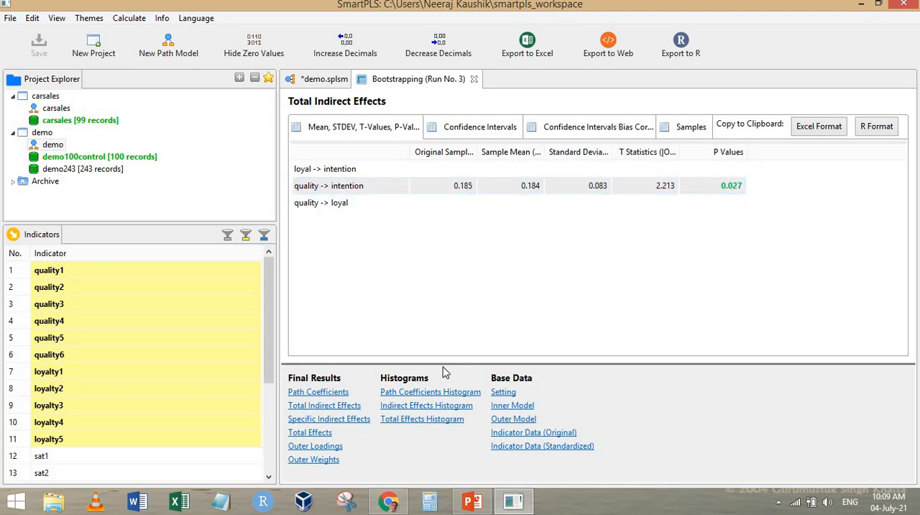
pyautogui.click(313, 396)
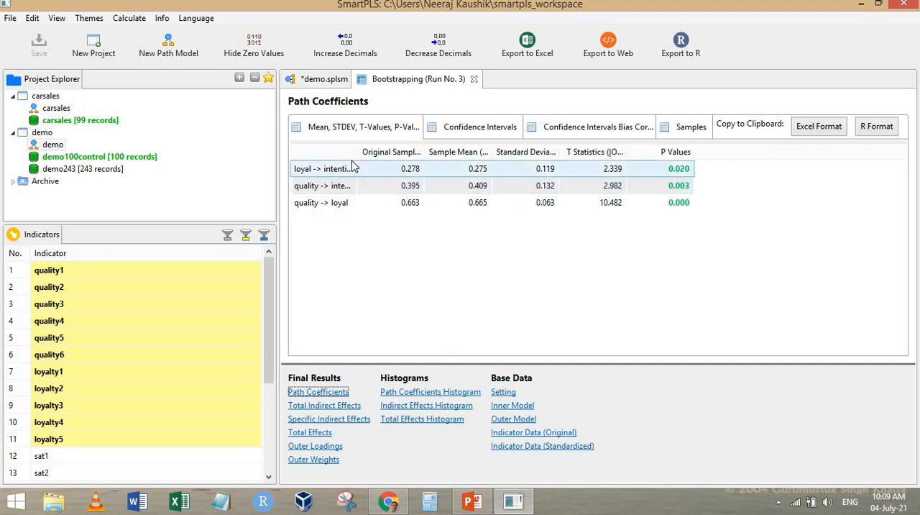
pyautogui.moveTo(355, 152); pyautogui.dragTo(396, 158)
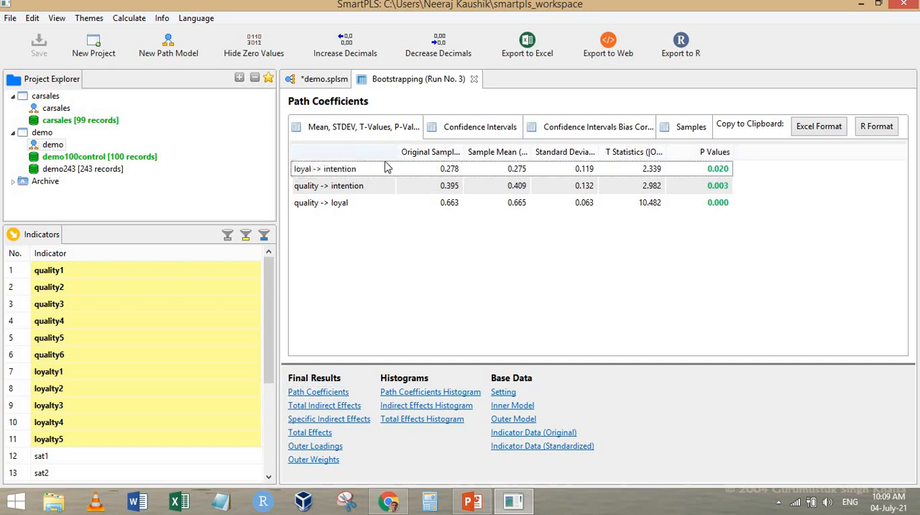
# - Return to the demo model and multiply its quality-loyal and loyal-intention path coefficients, 0.663 by 0.278, in Calculator
pyautogui.click(321, 80)
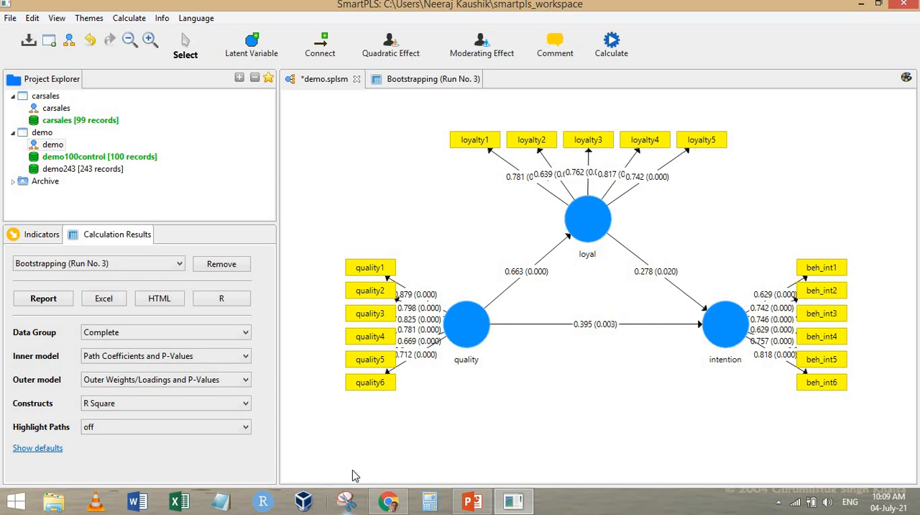
pyautogui.click(431, 502)
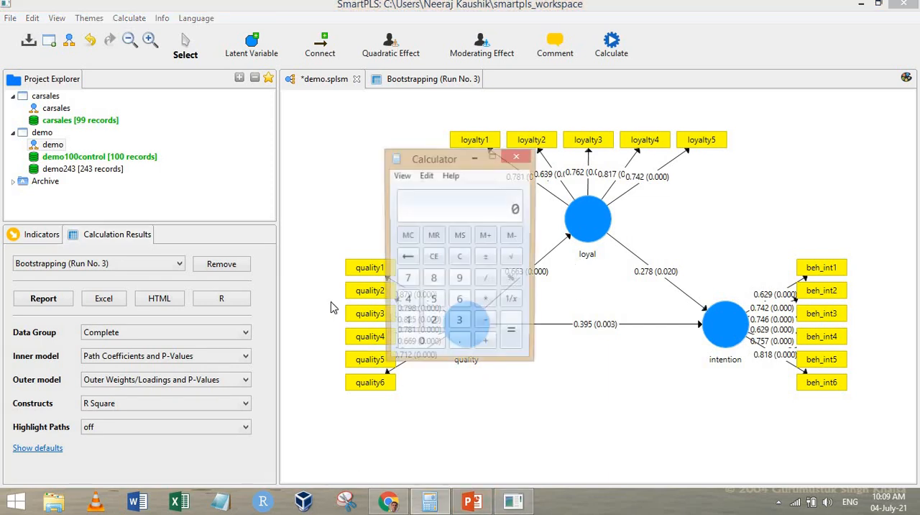
pyautogui.moveTo(417, 151); pyautogui.dragTo(302, 120)
pyautogui.write('.663')
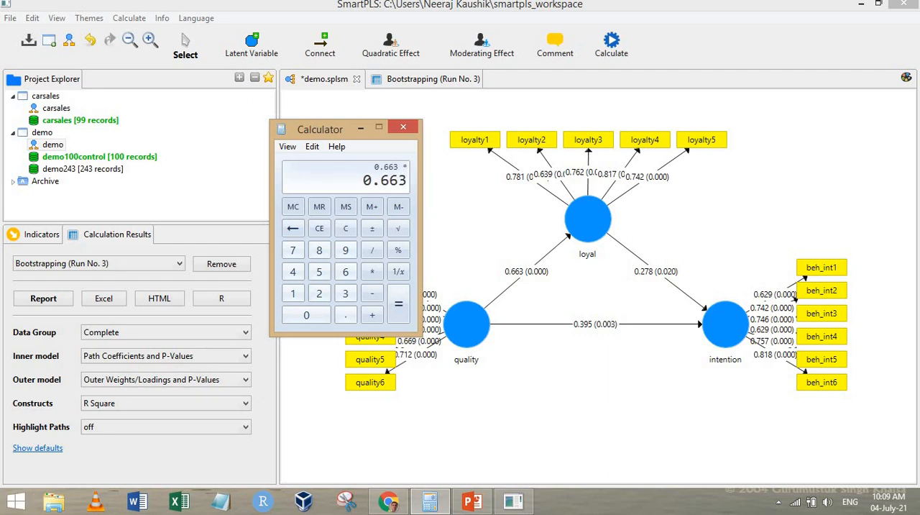
pyautogui.write('.278')
pyautogui.press('Return')
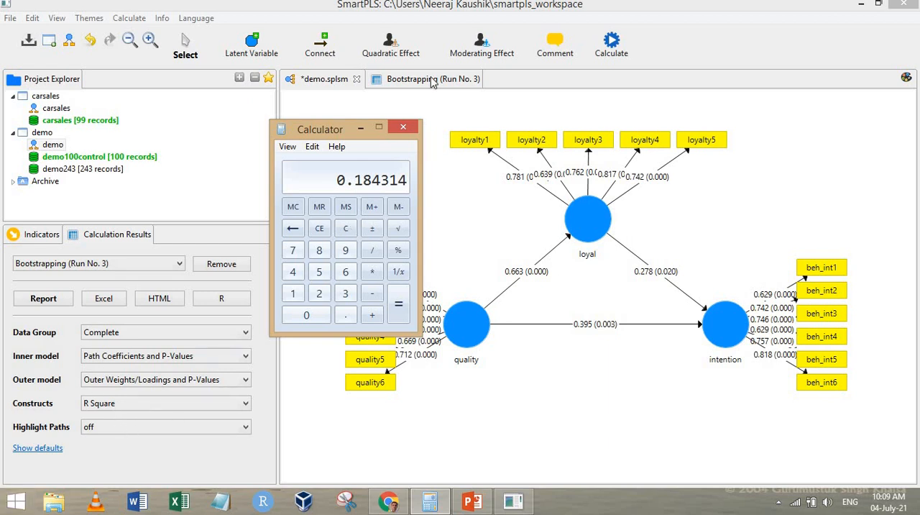
# - Show the Total Indirect Effects in the bootstrapping report and place Calculator beside the table to compare its product
pyautogui.click(332, 406)
pyautogui.click(332, 406)
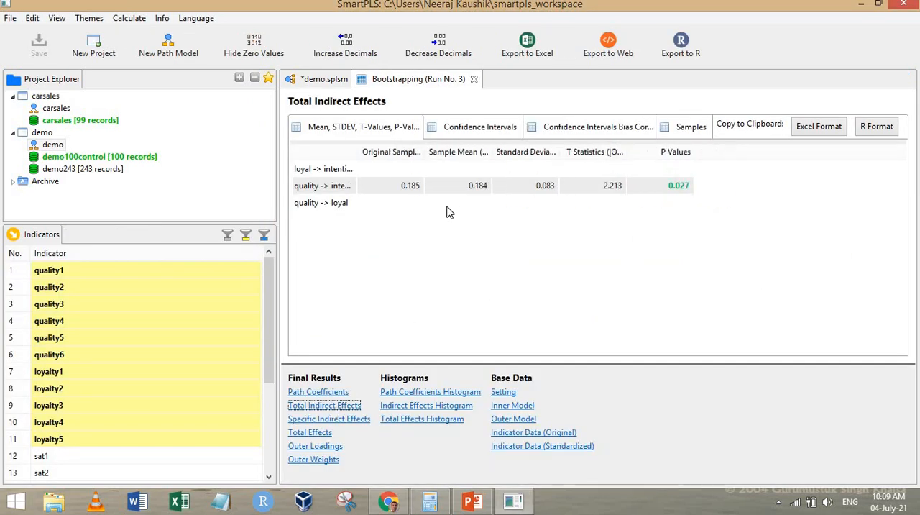
pyautogui.click(430, 501)
pyautogui.moveTo(333, 131); pyautogui.dragTo(164, 134)
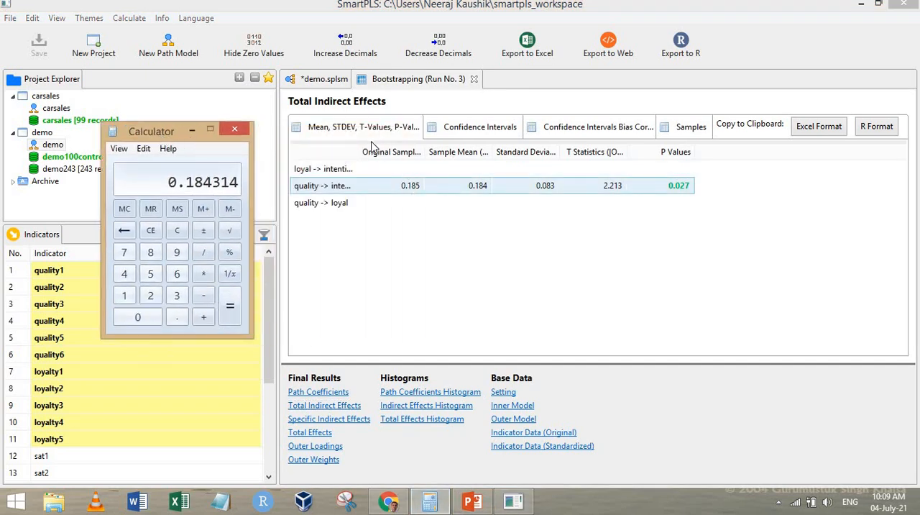
# - Add the direct quality-intention coefficient from the demo model, 0.395, to the indirect effect in Calculator
pyautogui.click(324, 79)
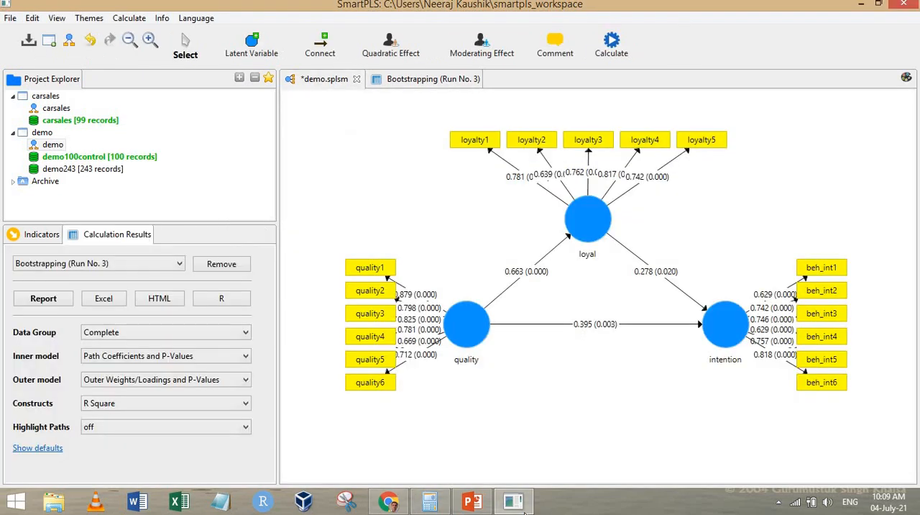
pyautogui.click(430, 501)
pyautogui.write('+0.395')
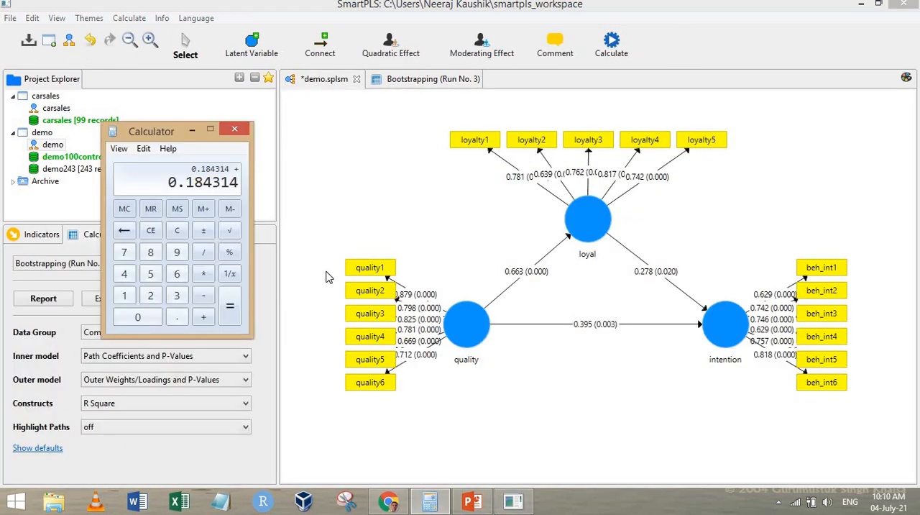
pyautogui.press('Return')
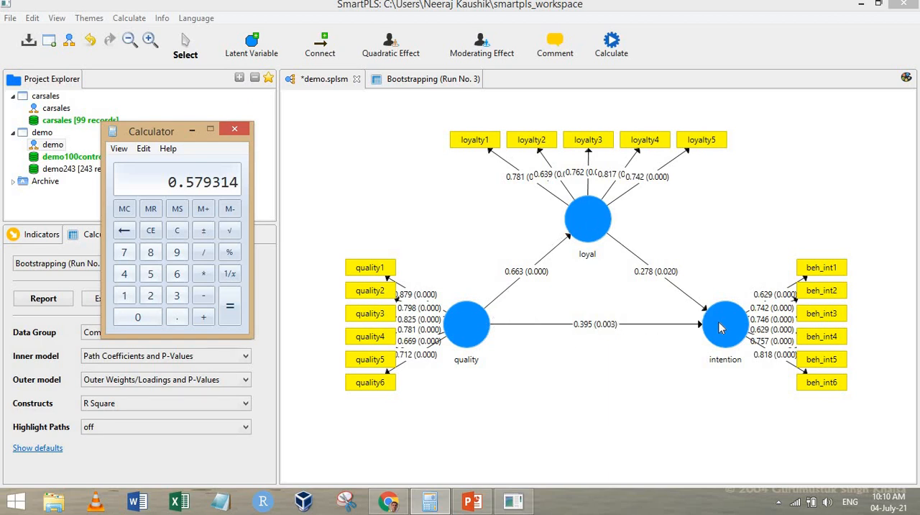
# - View the Total Effects in the bootstrapping report, widening the first column to read the full path names
pyautogui.click(422, 80)
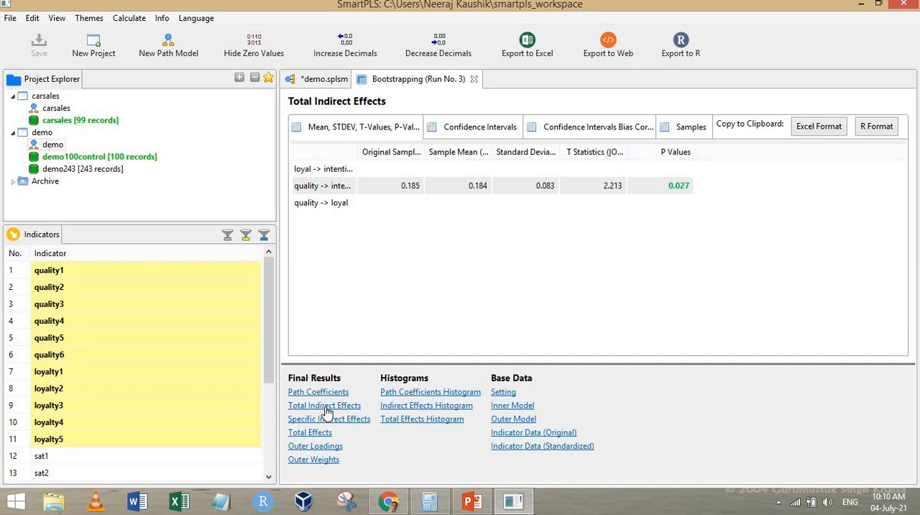
pyautogui.click(317, 435)
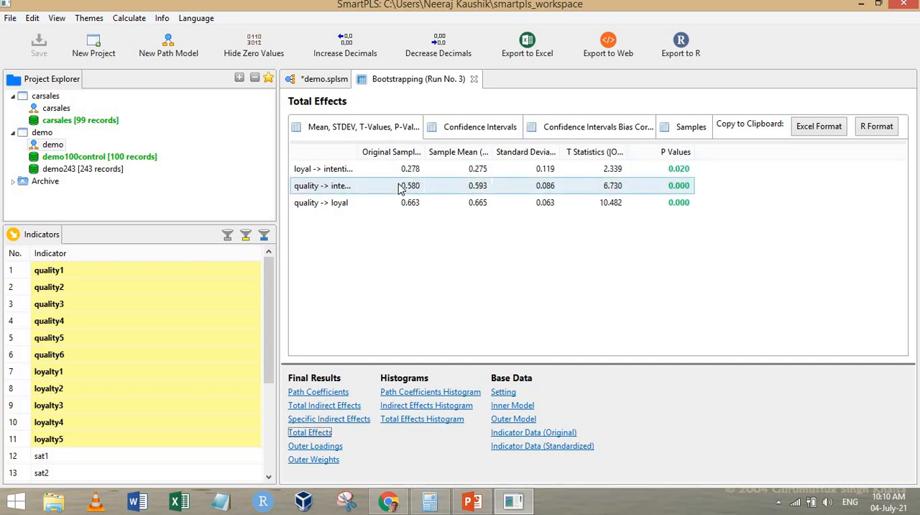
pyautogui.moveTo(353, 152); pyautogui.dragTo(410, 152)
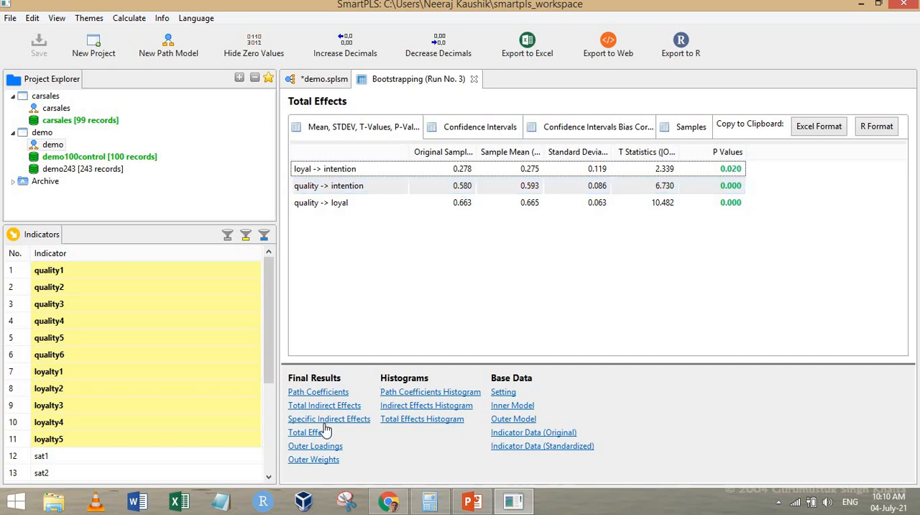
# - Review the Total Indirect Effects, then the Path Coefficients with a widened first column, for the significance of each effect
pyautogui.click(338, 406)
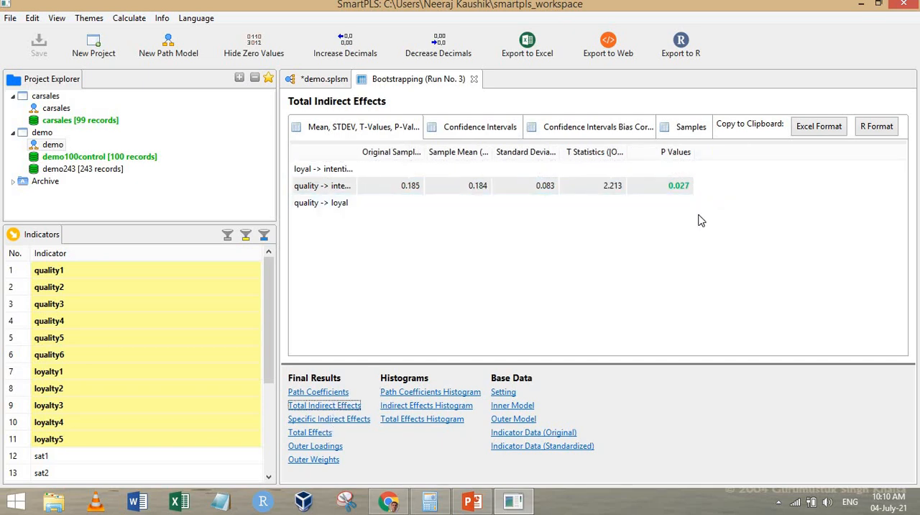
pyautogui.click(337, 394)
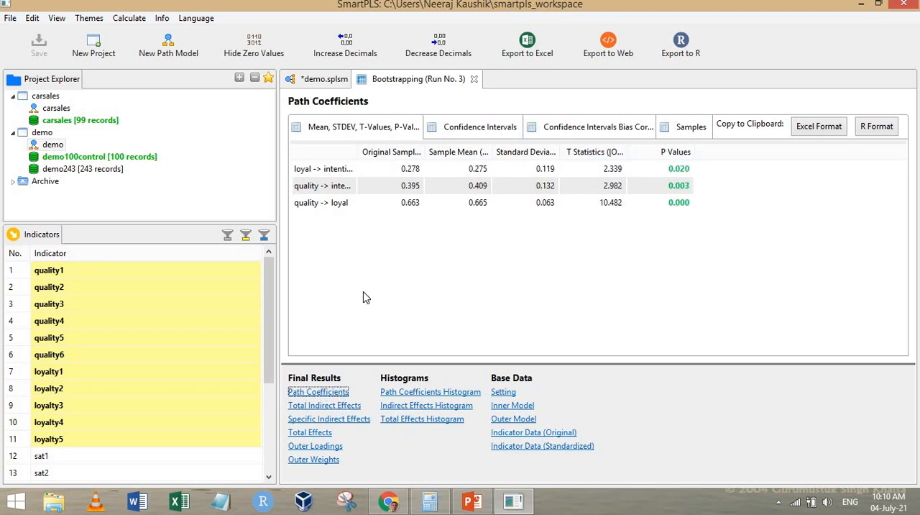
pyautogui.moveTo(395, 152); pyautogui.dragTo(418, 160)
pyautogui.click(345, 173)
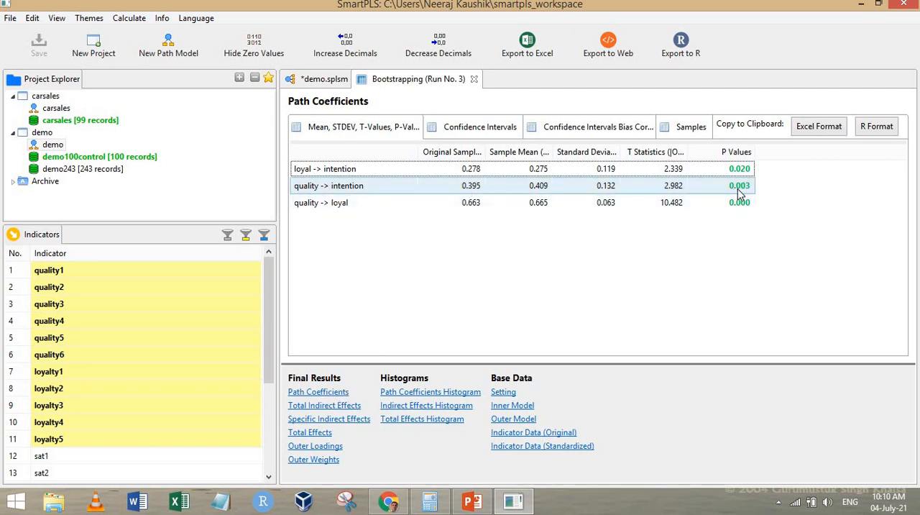
# - Check the Mediation Flowchart slide in PowerPoint against the path coefficients of the enlarged demo model to classify the mediation
pyautogui.click(472, 501)
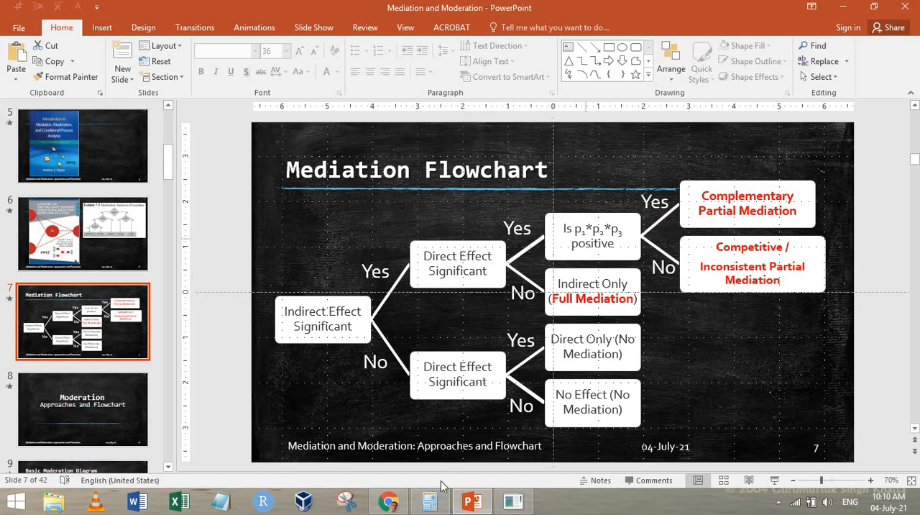
pyautogui.click(521, 505)
pyautogui.click(329, 84)
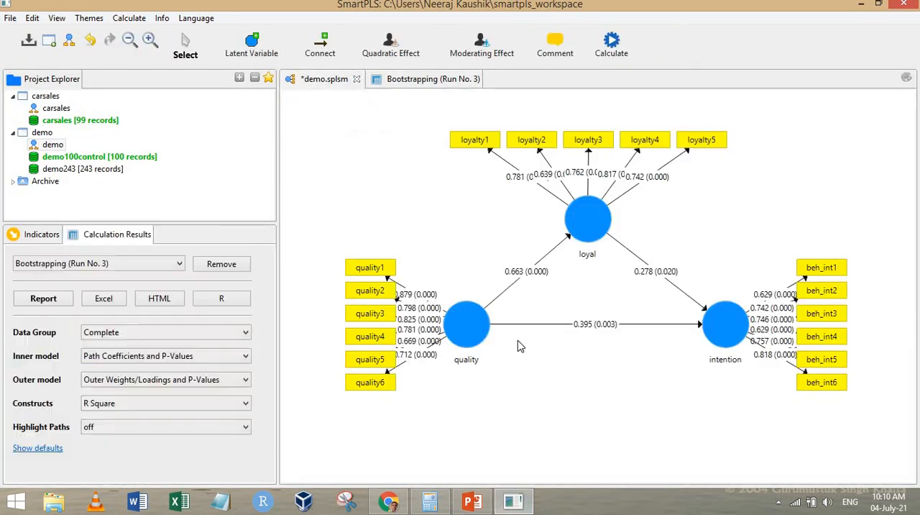
pyautogui.click(149, 39)
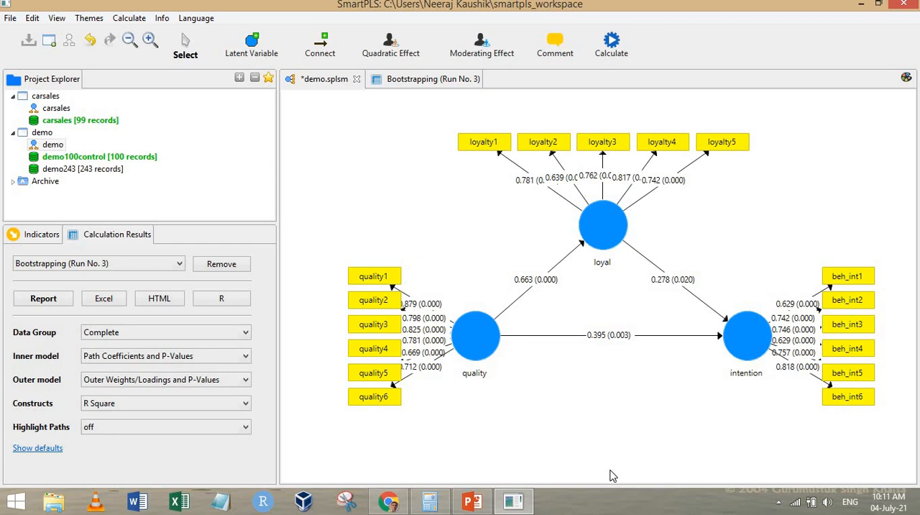
pyautogui.click(471, 501)
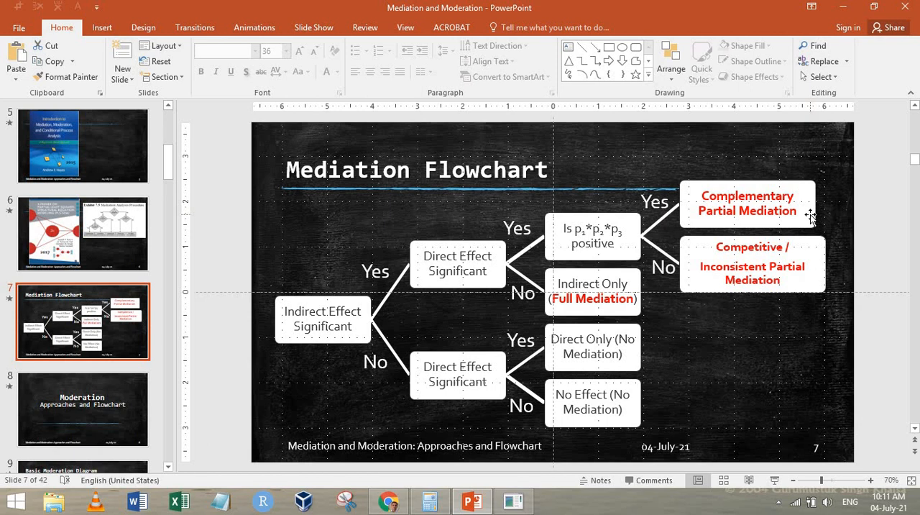
# - Switch back to SmartPLS, close the demo model saving its changes, and close the bootstrapping report
pyautogui.hotkey('alt', 'Tab')
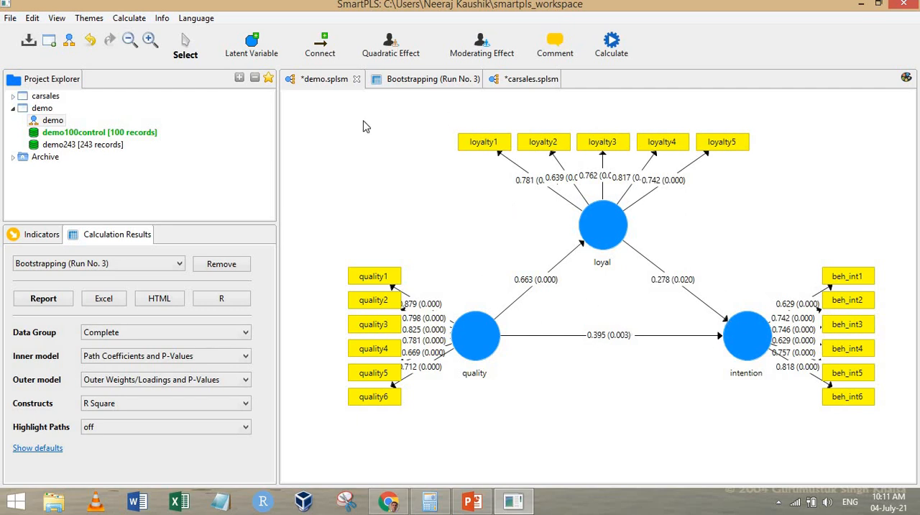
pyautogui.click(356, 80)
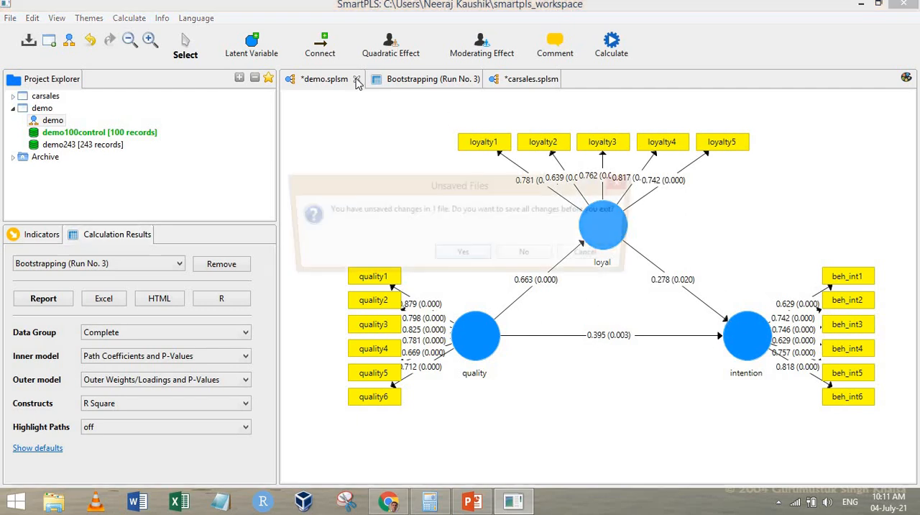
pyautogui.click(463, 255)
pyautogui.click(349, 80)
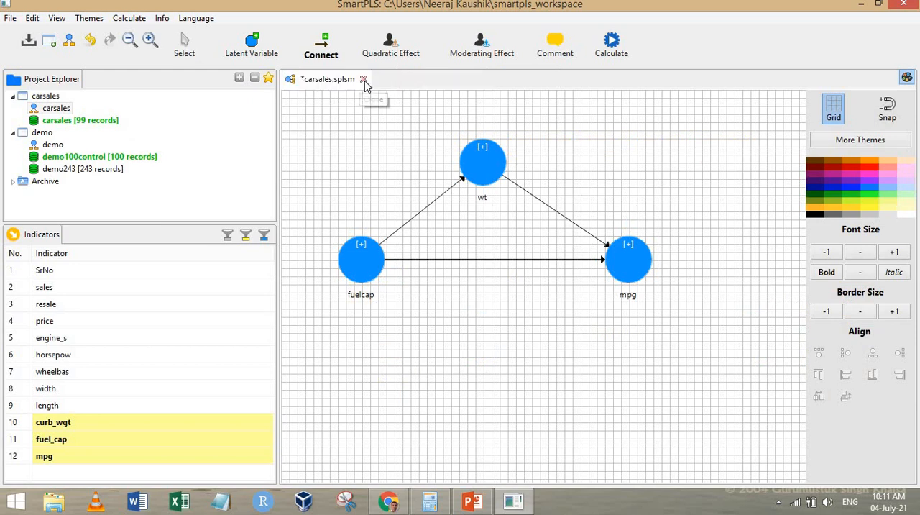
# - Collapse the demo project and select the carsales path model in the carsales project
pyautogui.click(12, 133)
pyautogui.click(50, 106)
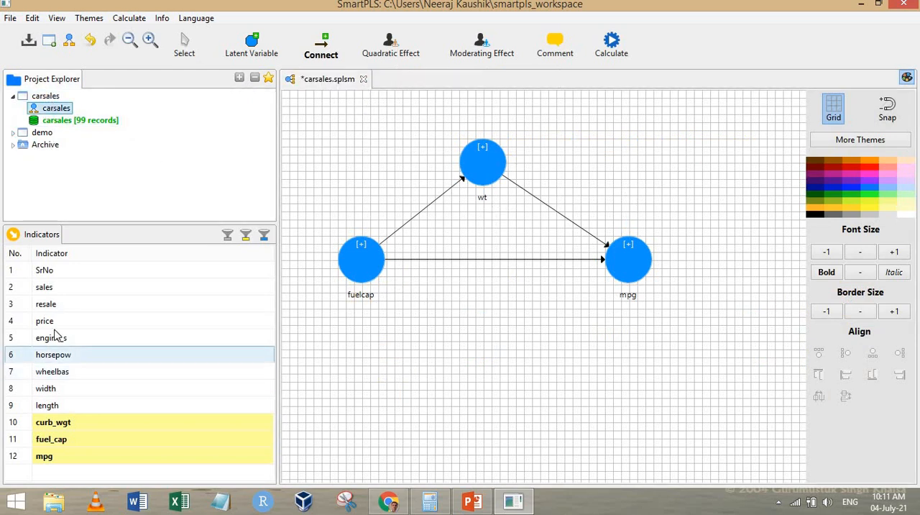
pyautogui.click(76, 418)
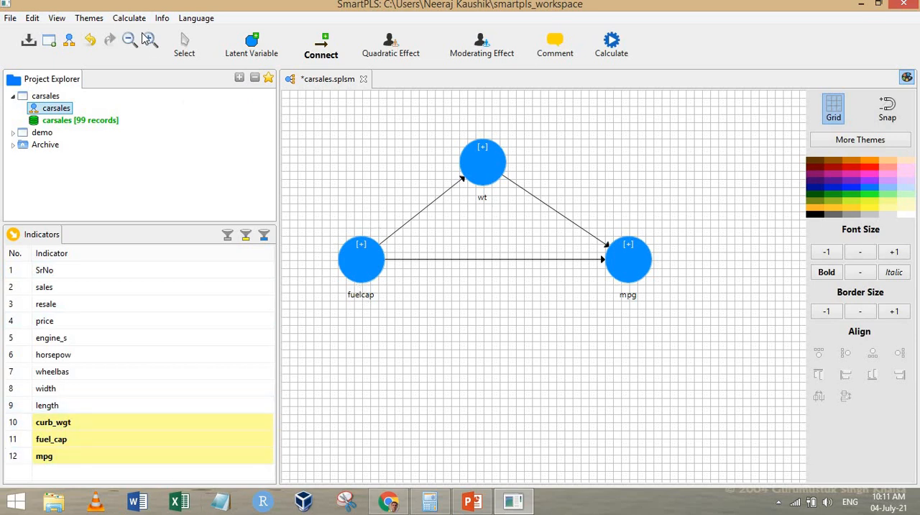
# - Examine how fuelcap, wt and mpg are related in the carsales model by selecting each construct
pyautogui.click(186, 49)
pyautogui.click(372, 267)
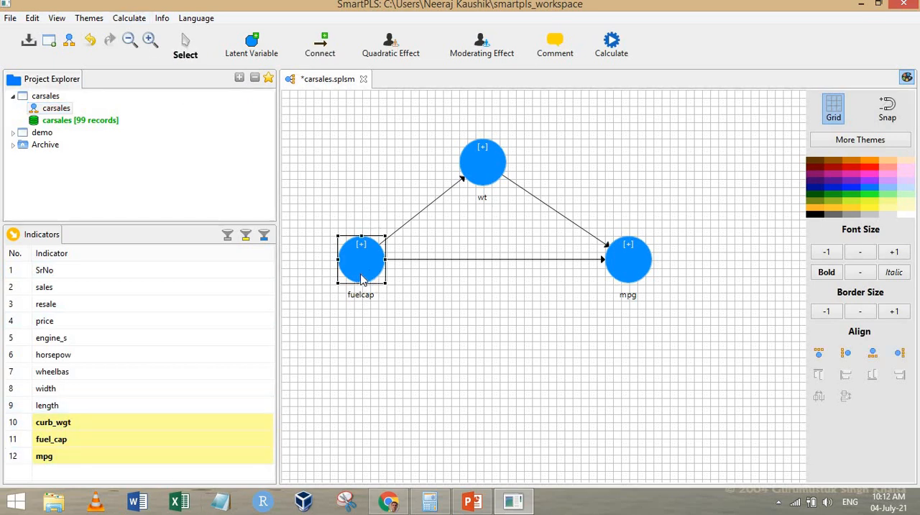
pyautogui.click(646, 264)
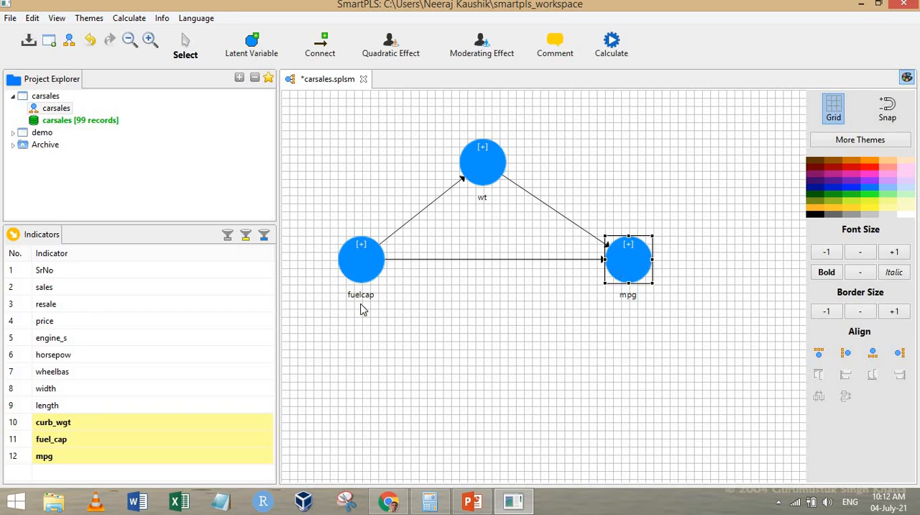
pyautogui.click(367, 266)
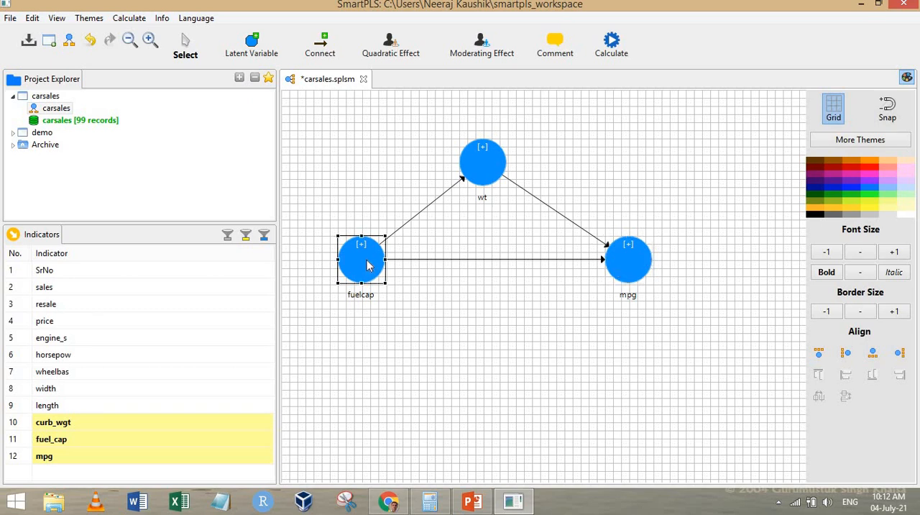
pyautogui.click(482, 158)
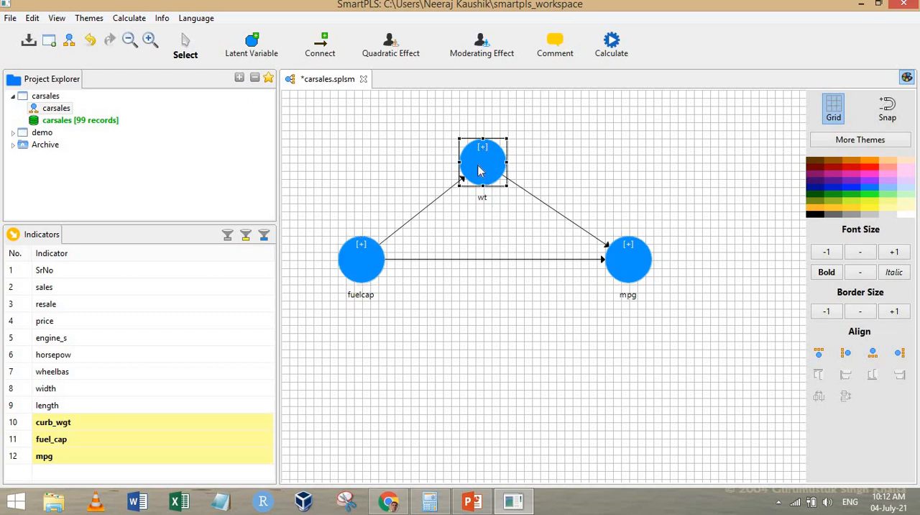
pyautogui.click(626, 267)
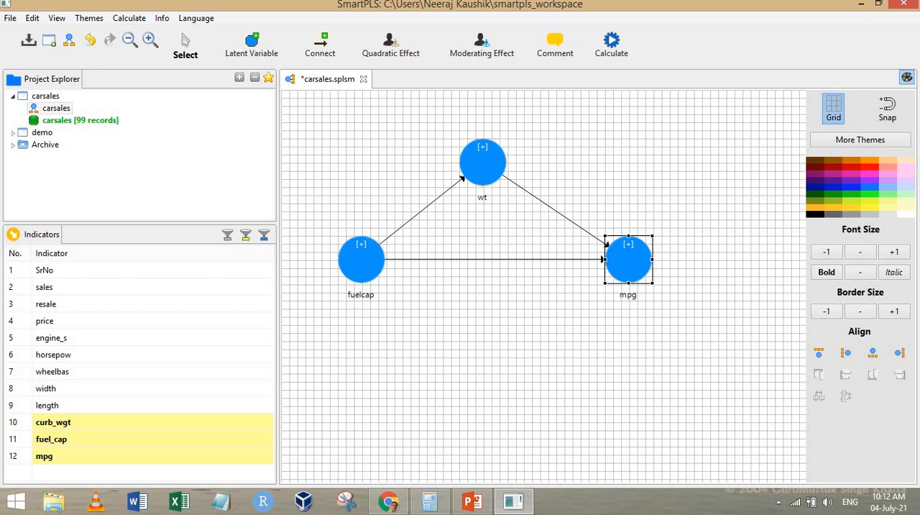
# - Hide the theme and formatting options beside the carsales diagram and clear the construct selection
pyautogui.click(906, 77)
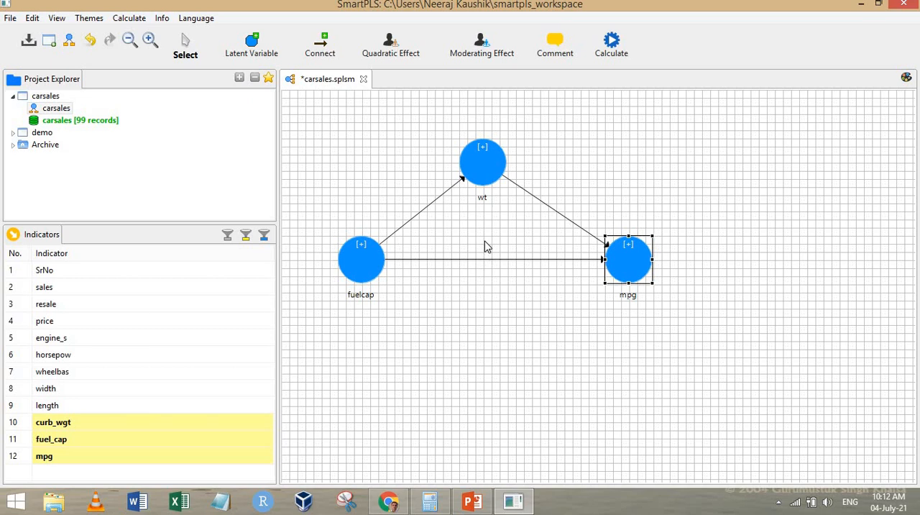
pyautogui.click(479, 319)
pyautogui.click(487, 177)
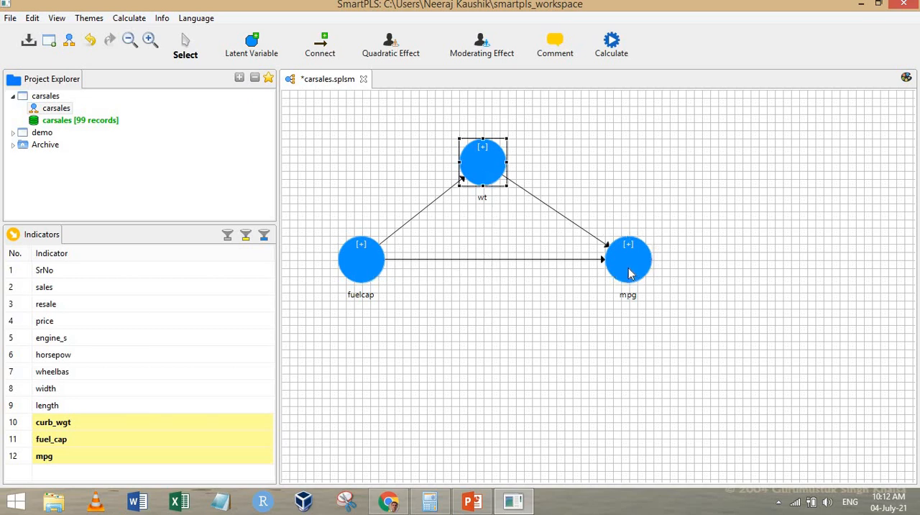
pyautogui.click(640, 115)
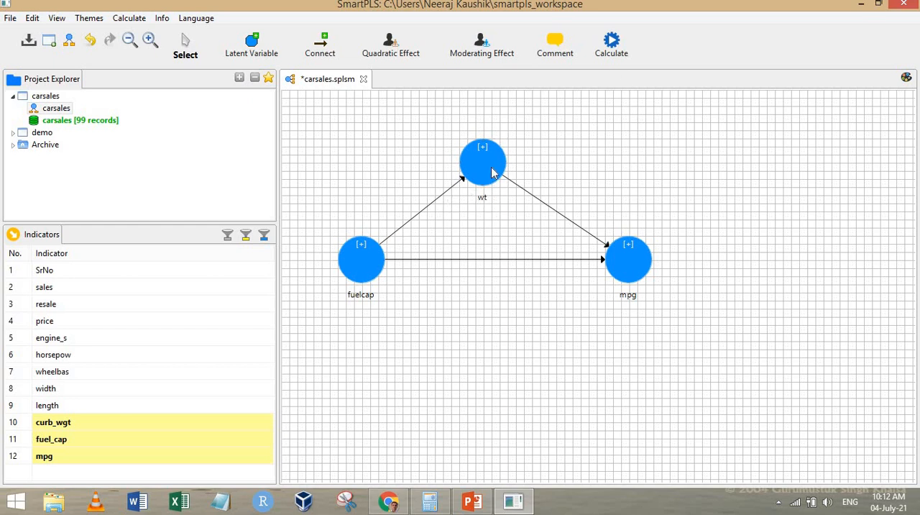
# - Move the wt construct slightly towards mpg in the carsales model and run basic bootstrapping with 500 subsamples
pyautogui.moveTo(498, 164); pyautogui.dragTo(502, 163)
pyautogui.click(585, 150)
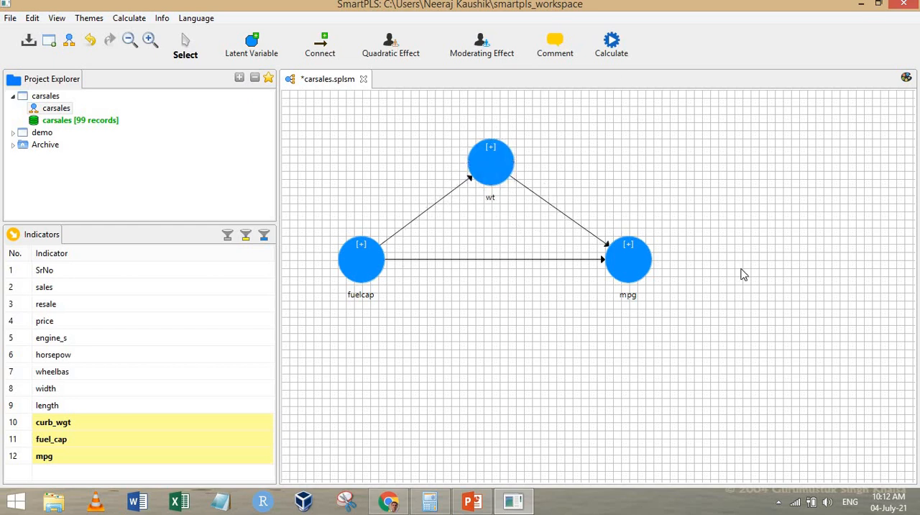
pyautogui.click(614, 42)
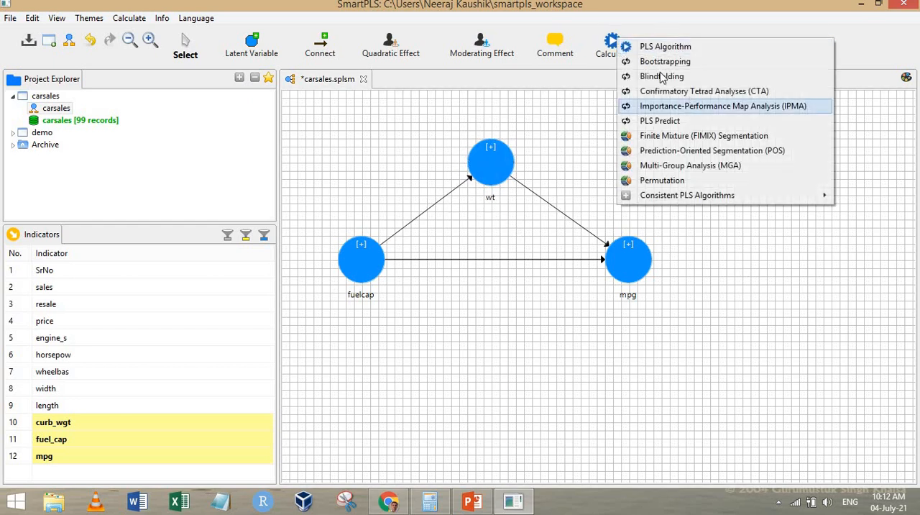
pyautogui.click(668, 61)
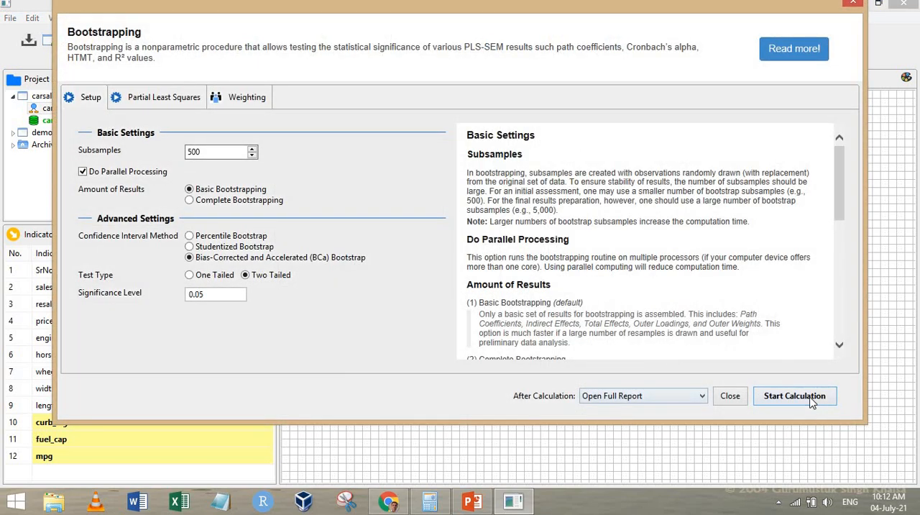
pyautogui.click(810, 399)
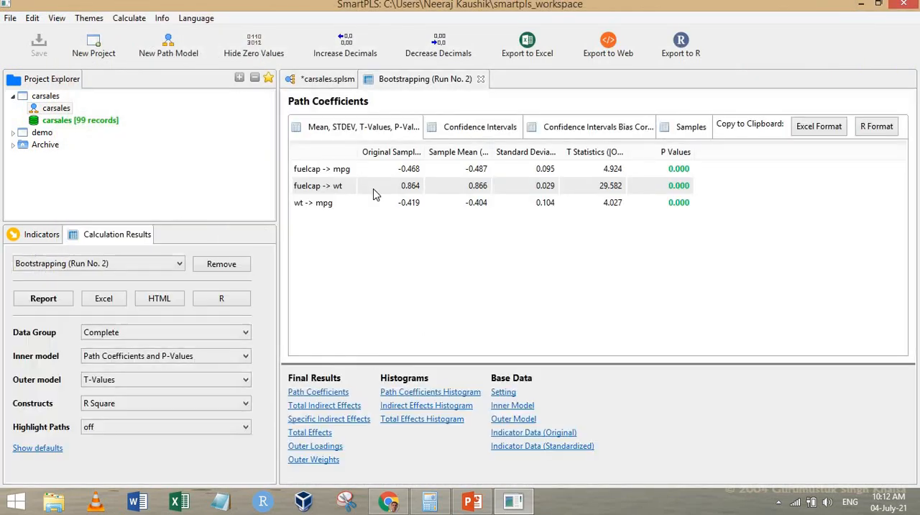
# - Check the significance of the total indirect effect of fuelcap on mpg and look back at the carsales diagram
pyautogui.click(323, 407)
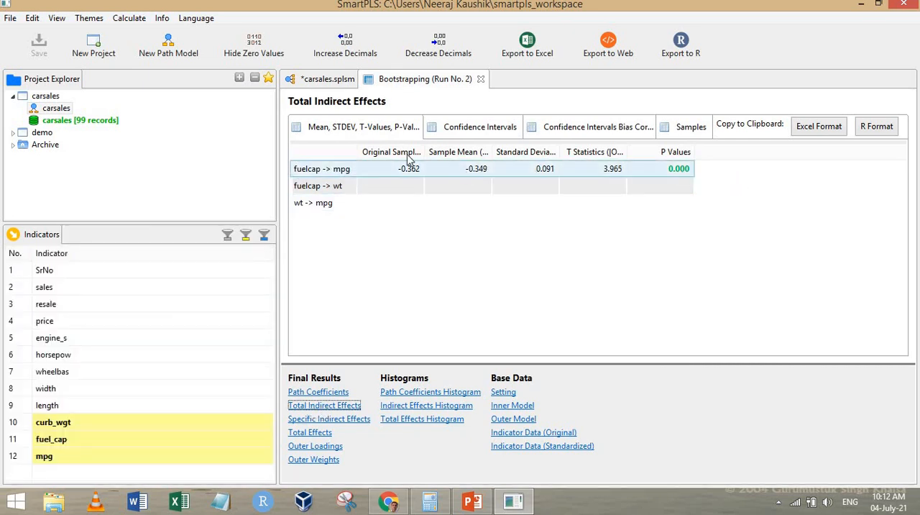
pyautogui.click(681, 171)
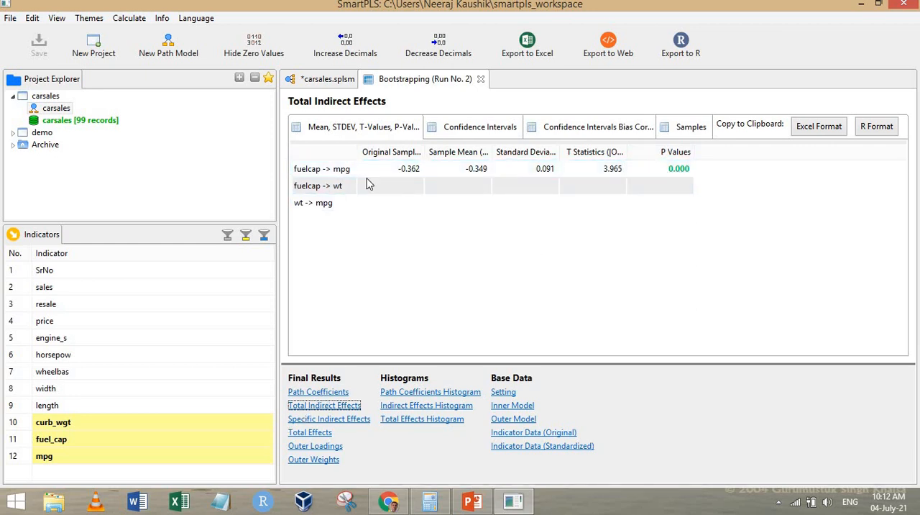
pyautogui.click(333, 81)
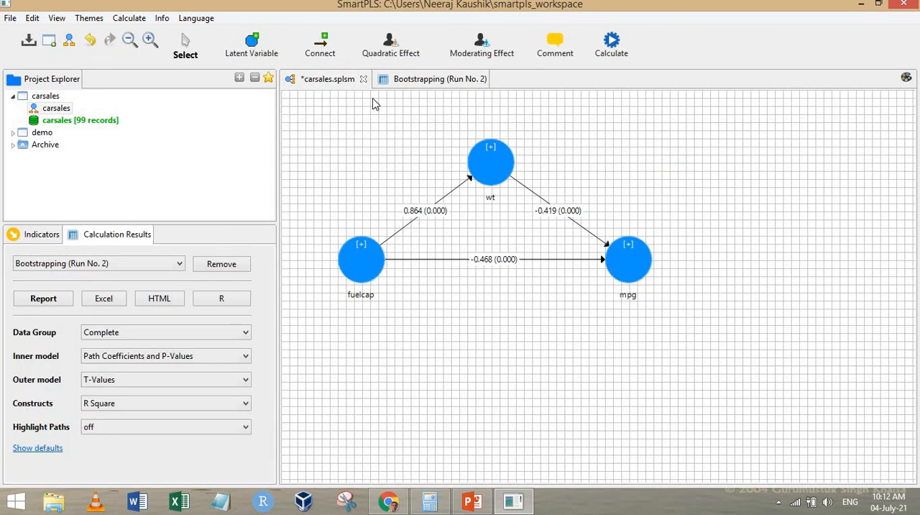
# - Check the significance of the direct fuelcap to mpg effect in the report's path coefficients, widening the path name column
pyautogui.click(425, 81)
pyautogui.click(316, 393)
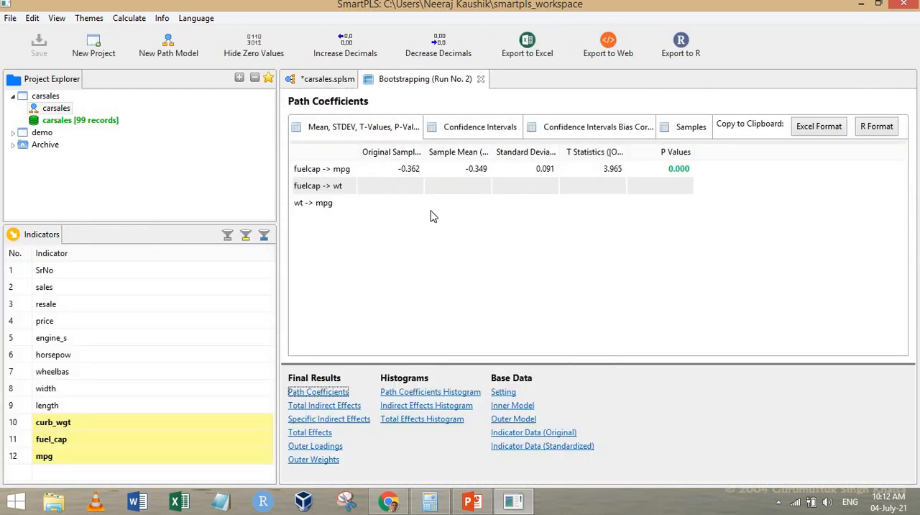
pyautogui.moveTo(358, 155); pyautogui.dragTo(403, 155)
pyautogui.click(411, 171)
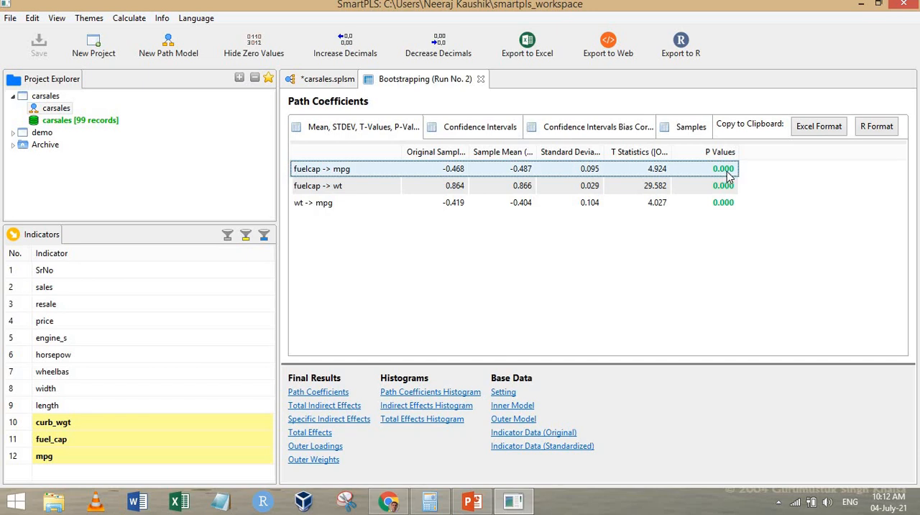
# - Review the path coefficients on an enlarged carsales diagram and switch to the Mediation Flowchart slide in PowerPoint
pyautogui.click(318, 81)
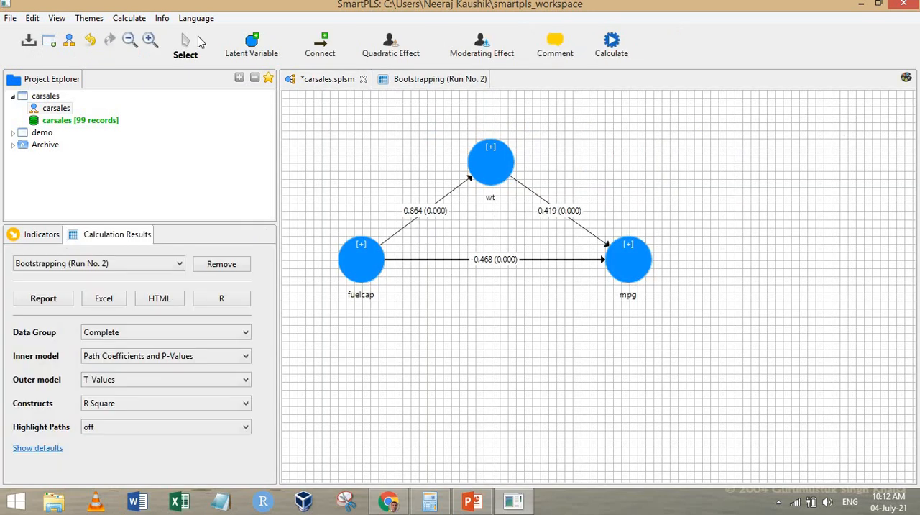
pyautogui.click(153, 41)
pyautogui.click(152, 41)
pyautogui.click(151, 41)
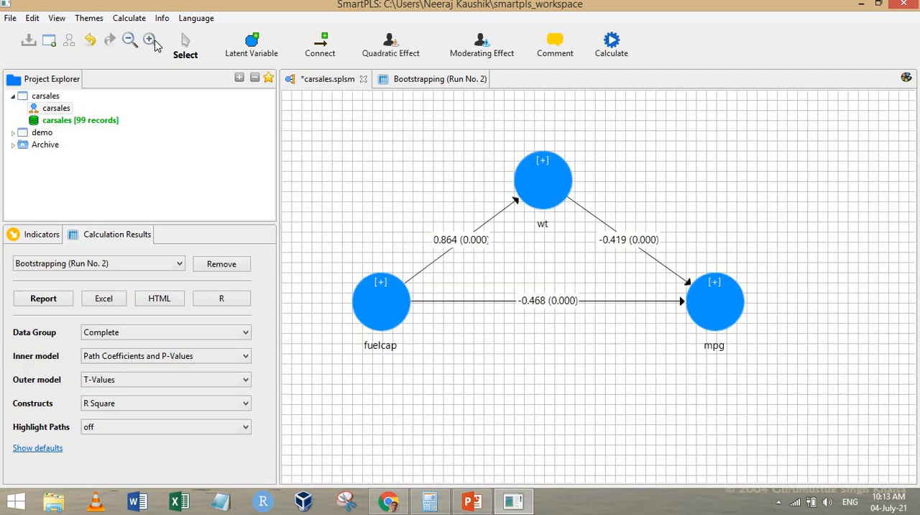
pyautogui.click(151, 41)
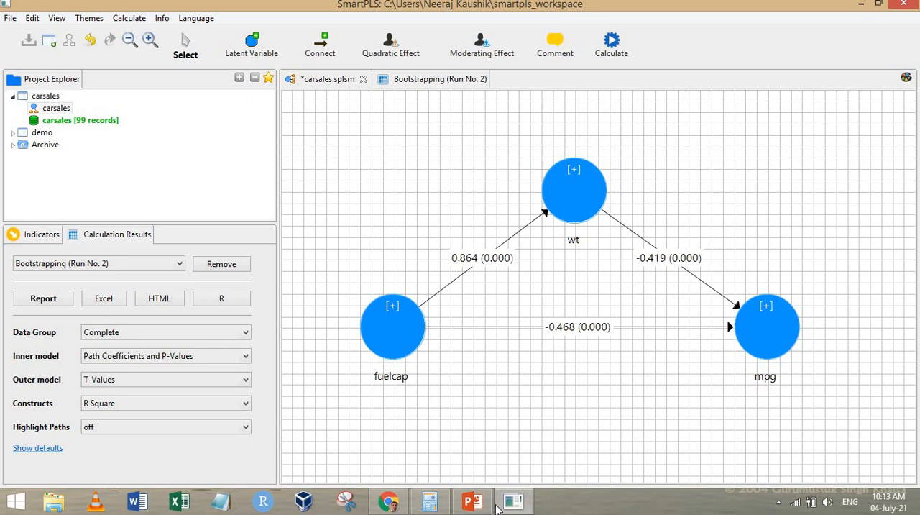
pyautogui.click(472, 501)
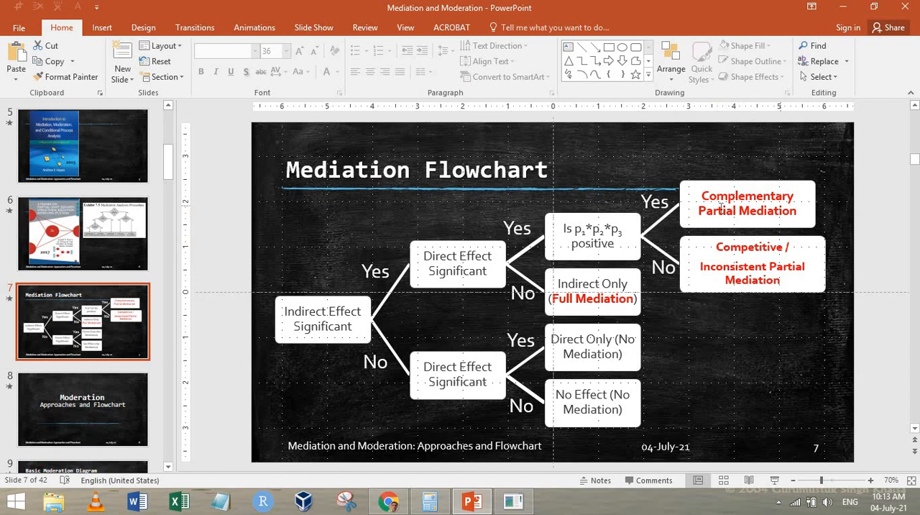